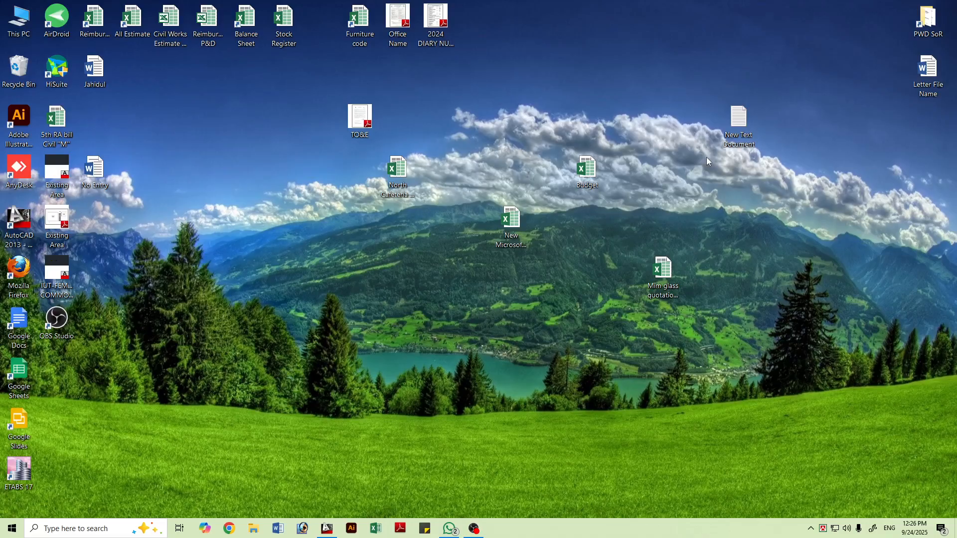
pyautogui.rightClick(435, 224)
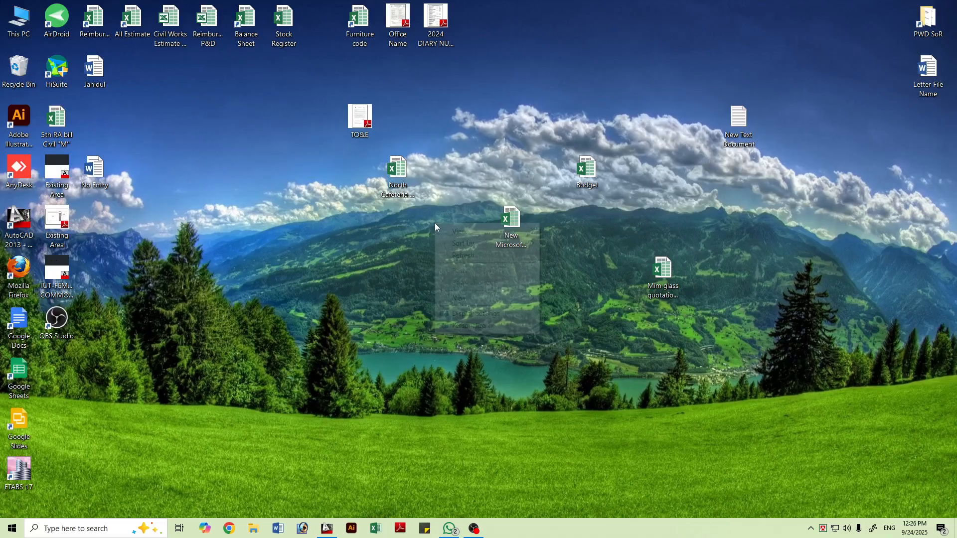
pyautogui.click(469, 256)
pyautogui.rightClick(349, 233)
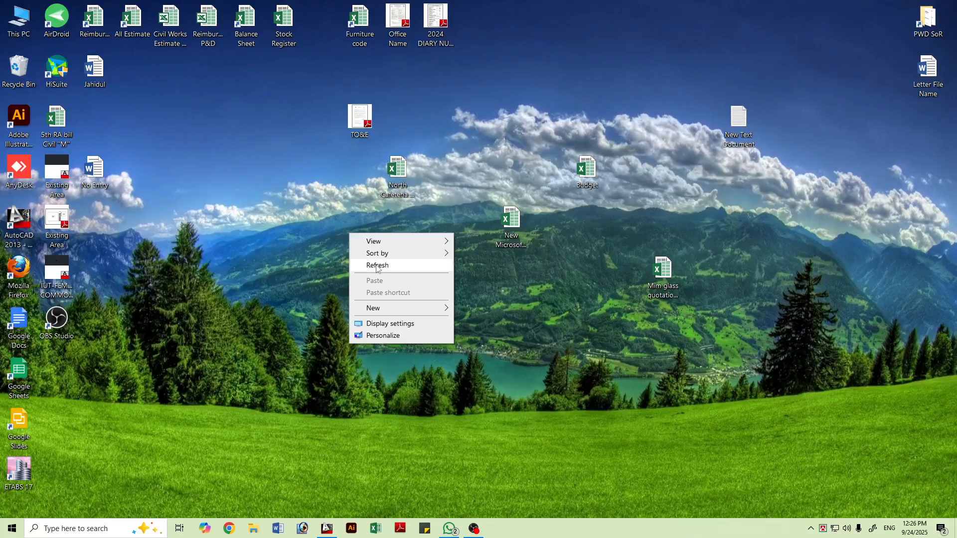
pyautogui.click(384, 268)
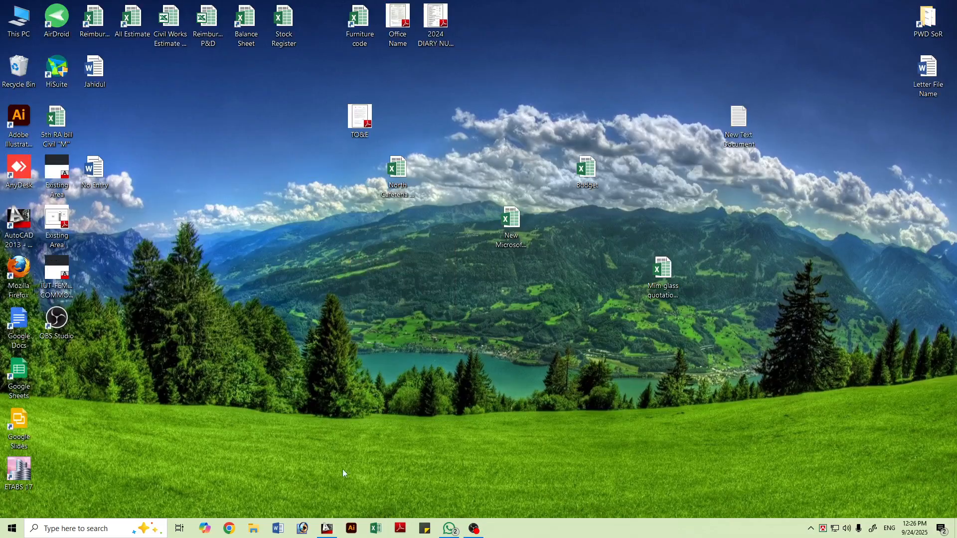
# Open Google Chrome with a saved profile and go to the e-GP portal at eprocure.gov.bd.
pyautogui.click(229, 529)
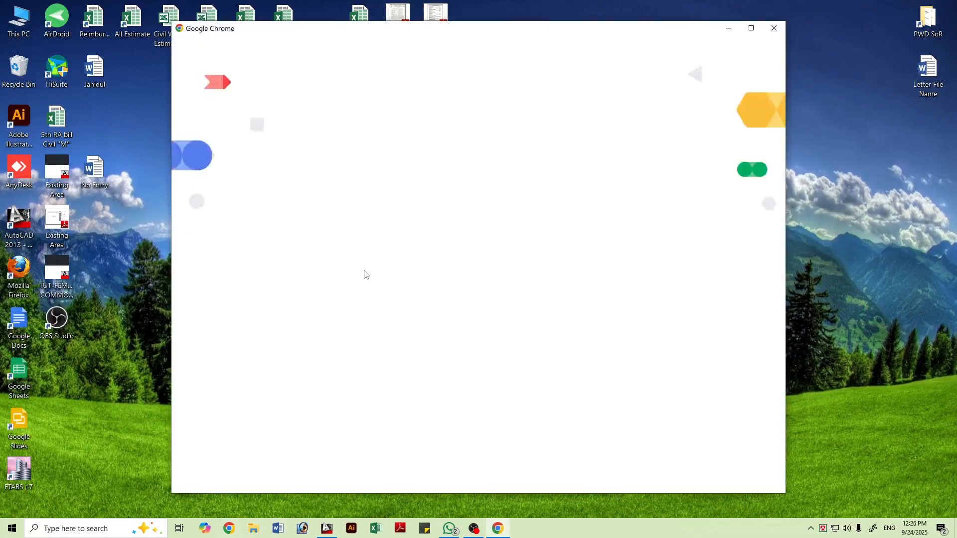
pyautogui.click(366, 289)
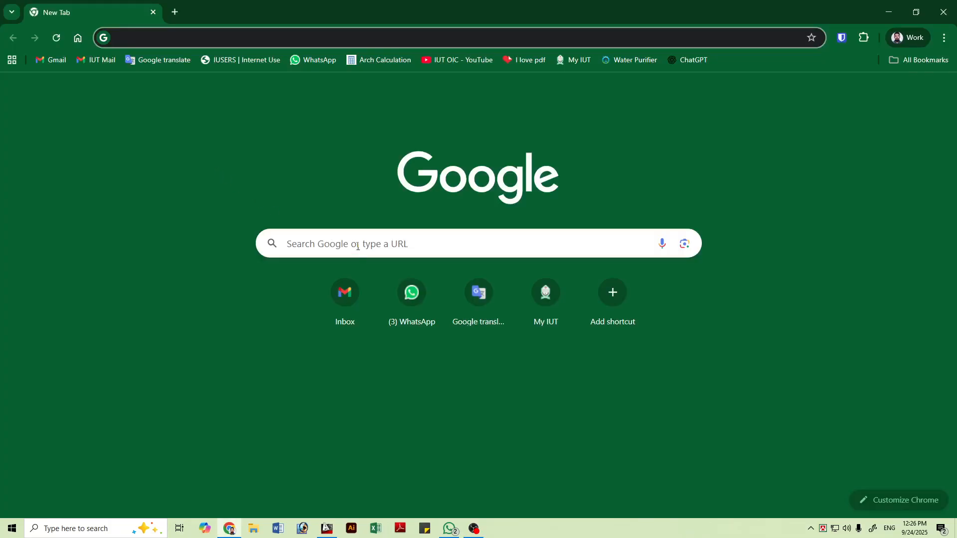
pyautogui.write('e')
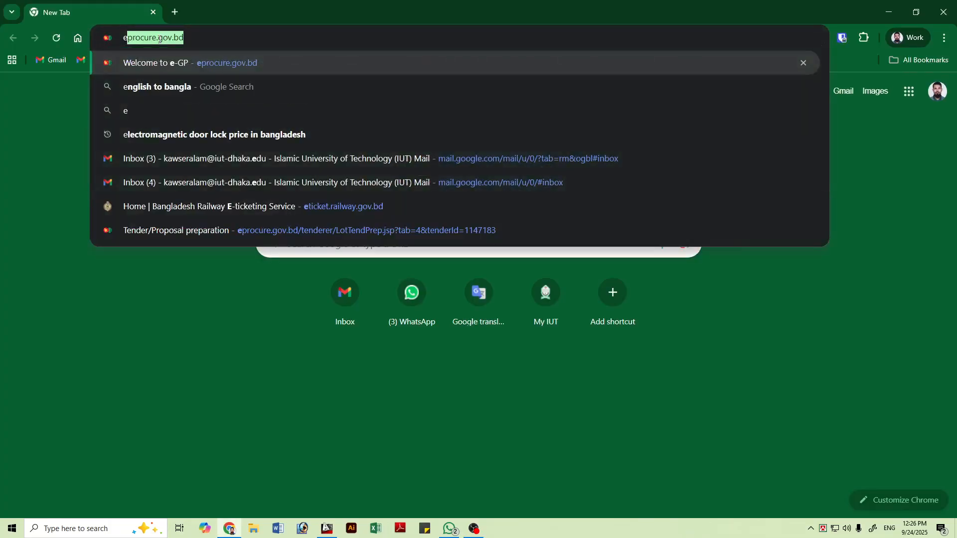
pyautogui.press('Return')
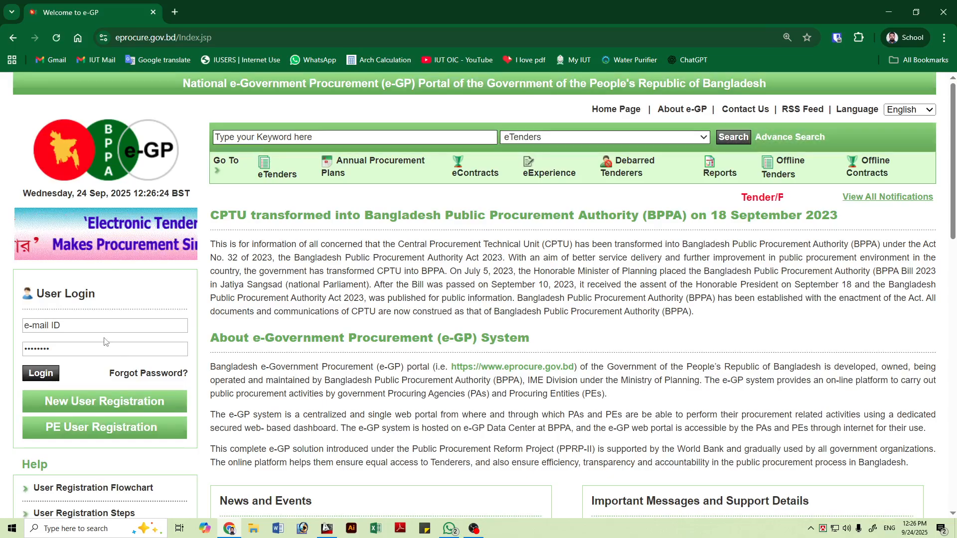
# Log in to the e-GP portal with the saved account e-mail and password.
pyautogui.click(75, 325)
pyautogui.click(50, 358)
pyautogui.click(40, 374)
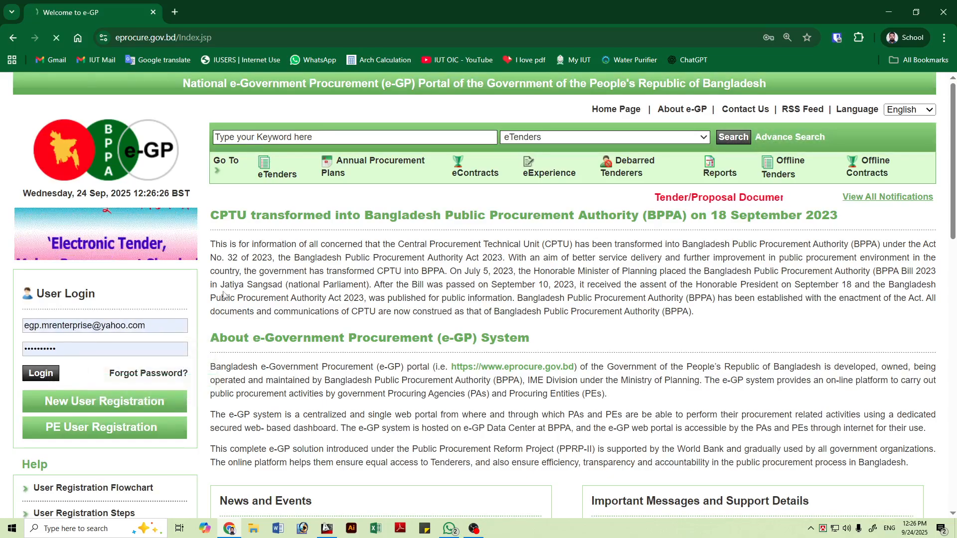
pyautogui.click(416, 234)
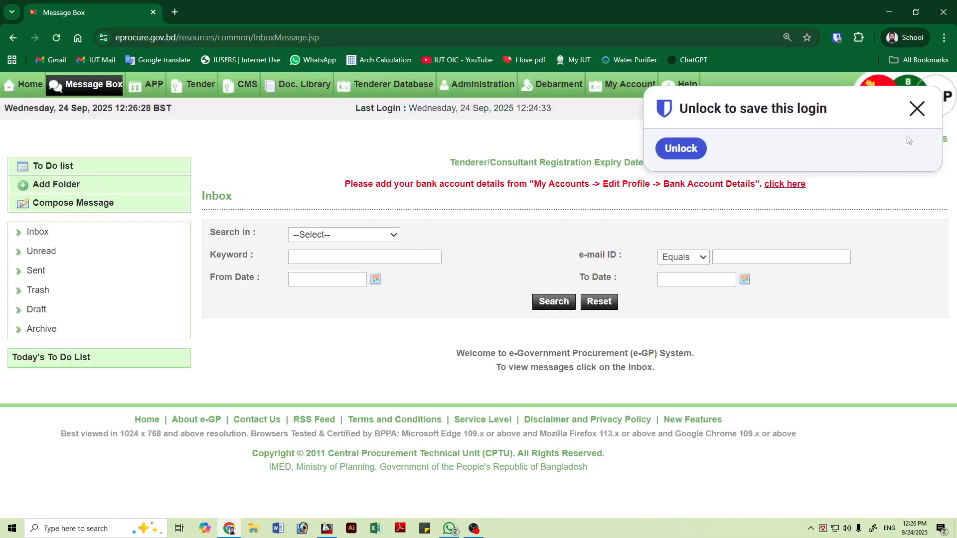
# Open the dashboard of the live W4/SE-226 tender from My Tenders and show its tender preparation forms.
pyautogui.moveTo(203, 86)
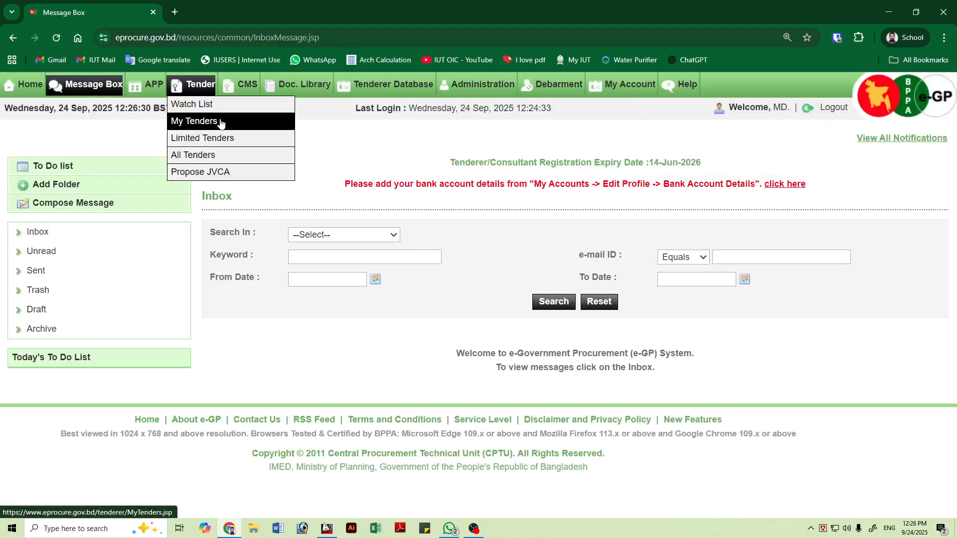
pyautogui.click(200, 121)
pyautogui.scroll(-3, 392, 220)
pyautogui.scroll(-1, 392, 221)
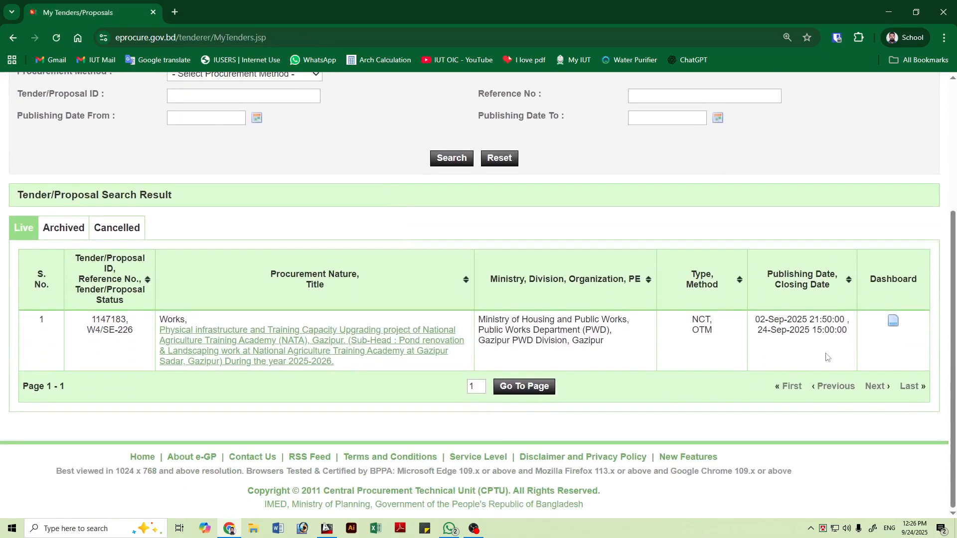
pyautogui.click(895, 330)
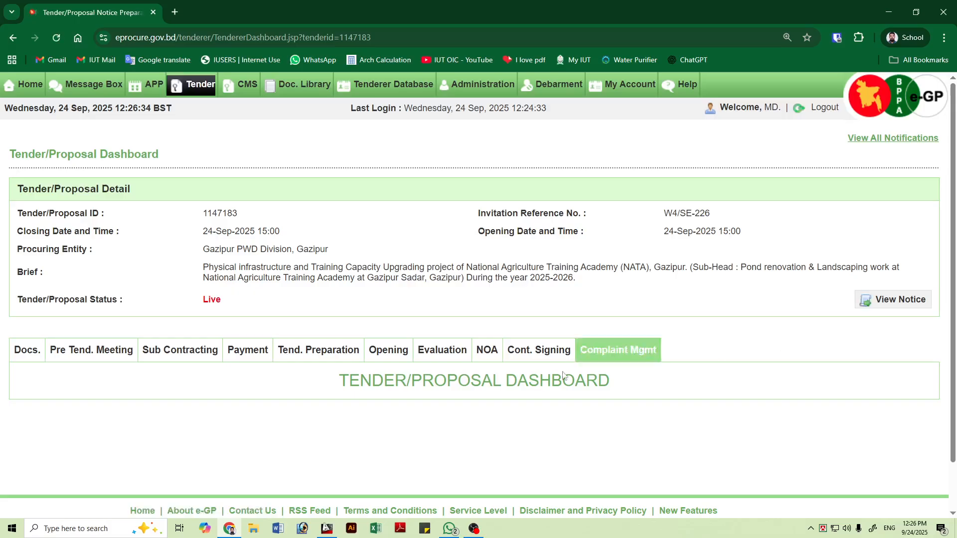
pyautogui.click(322, 357)
pyautogui.scroll(-5, 479, 331)
pyautogui.scroll(-1, 479, 332)
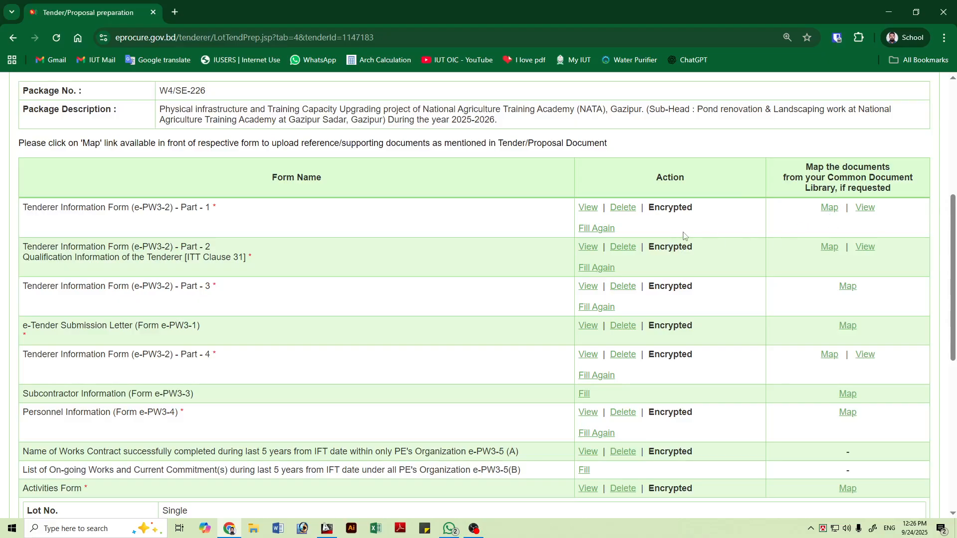
# Examine the tenderer information forms in the preparation list for their filled and encrypted status.
pyautogui.scroll(-2, 684, 236)
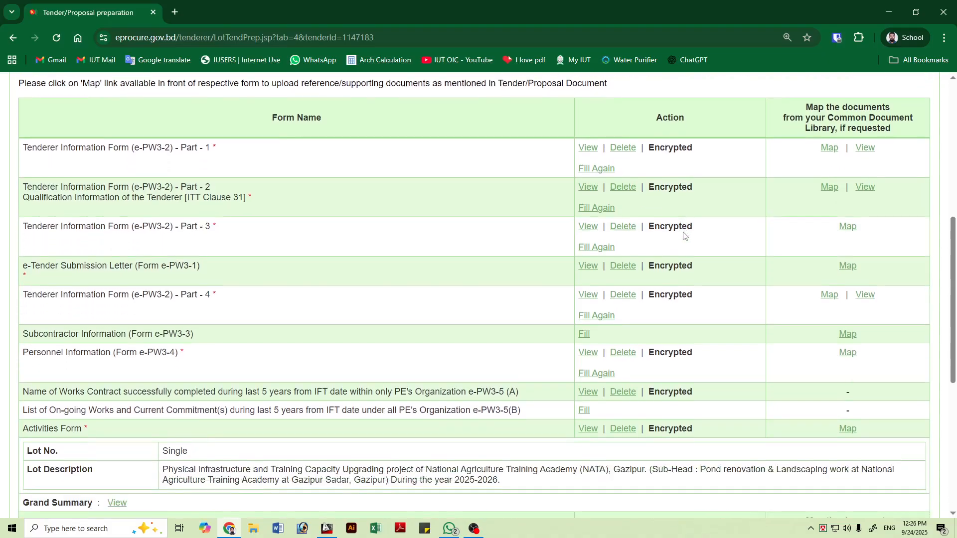
pyautogui.scroll(1, 684, 236)
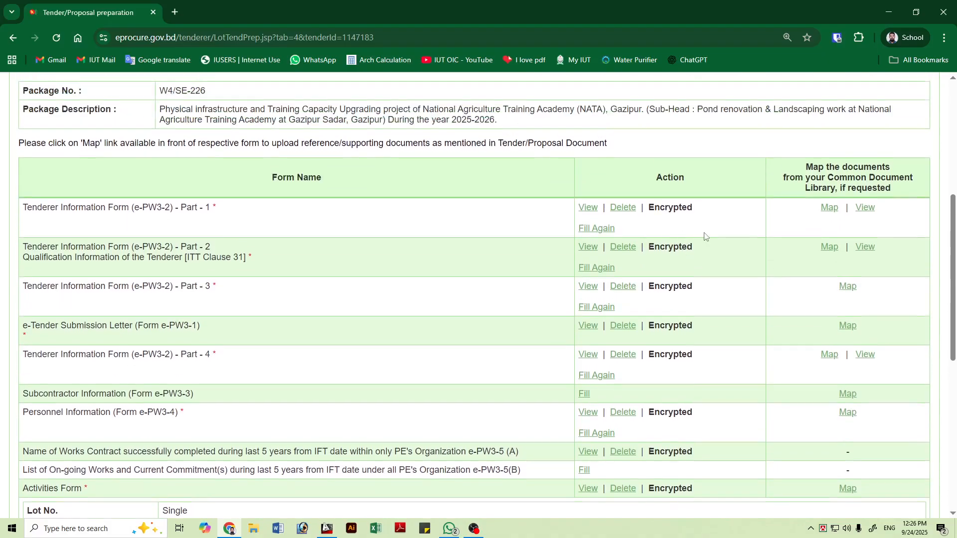
pyautogui.scroll(-1, 705, 236)
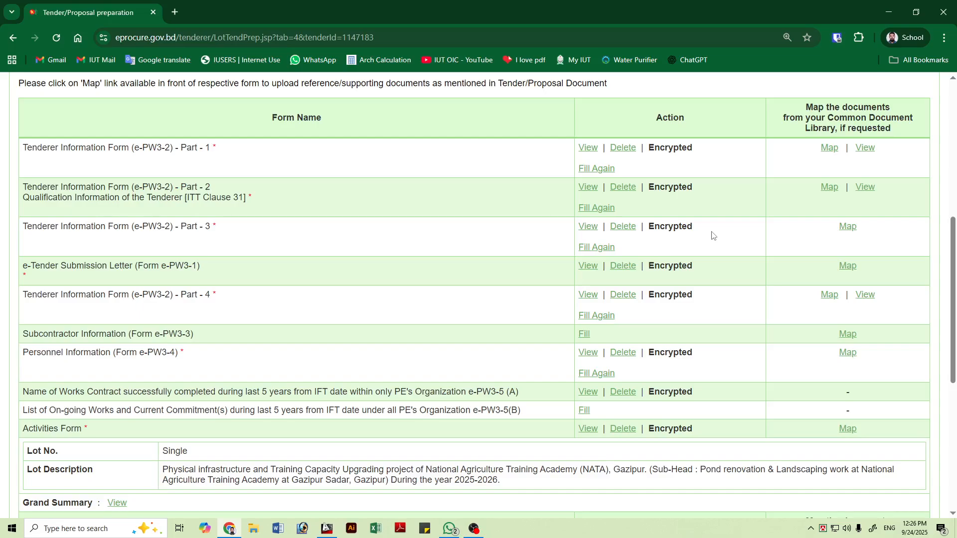
pyautogui.scroll(-1, 713, 235)
pyautogui.scroll(1, 713, 235)
pyautogui.scroll(-1, 868, 222)
pyautogui.scroll(1, 868, 226)
pyautogui.scroll(1, 820, 227)
pyautogui.scroll(-1, 738, 233)
pyautogui.scroll(-1, 744, 186)
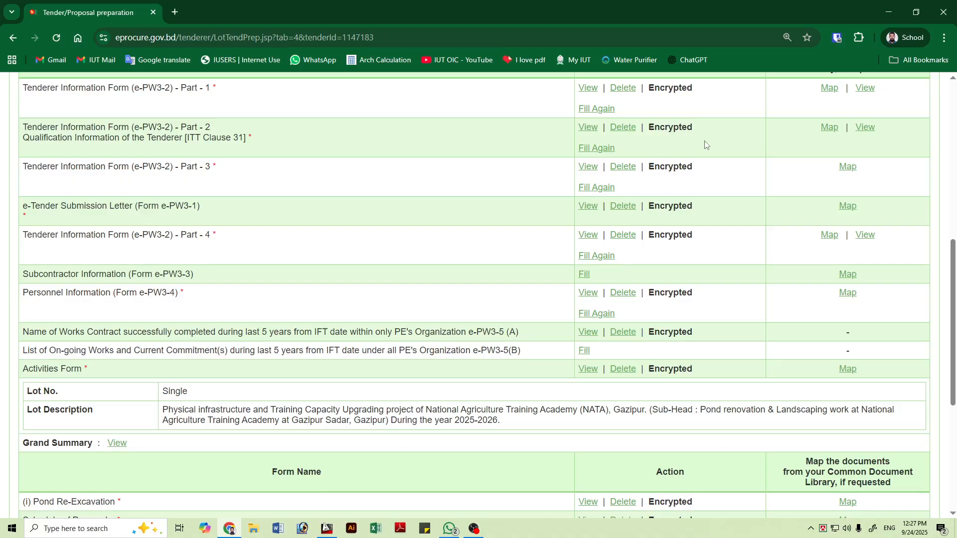
pyautogui.scroll(1, 705, 144)
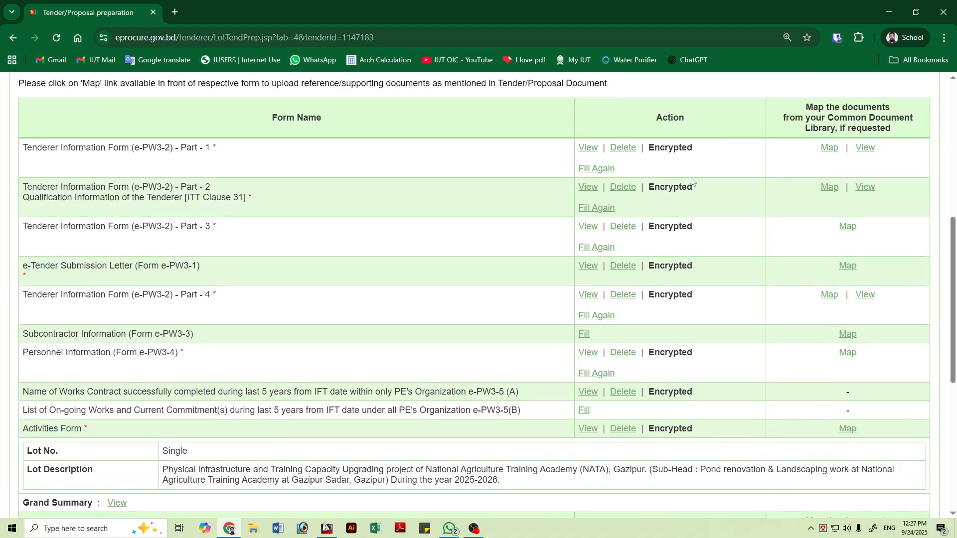
# Examine the encryption status and document mapping of the lot's price forms, down to the final declaration.
pyautogui.scroll(-4, 692, 182)
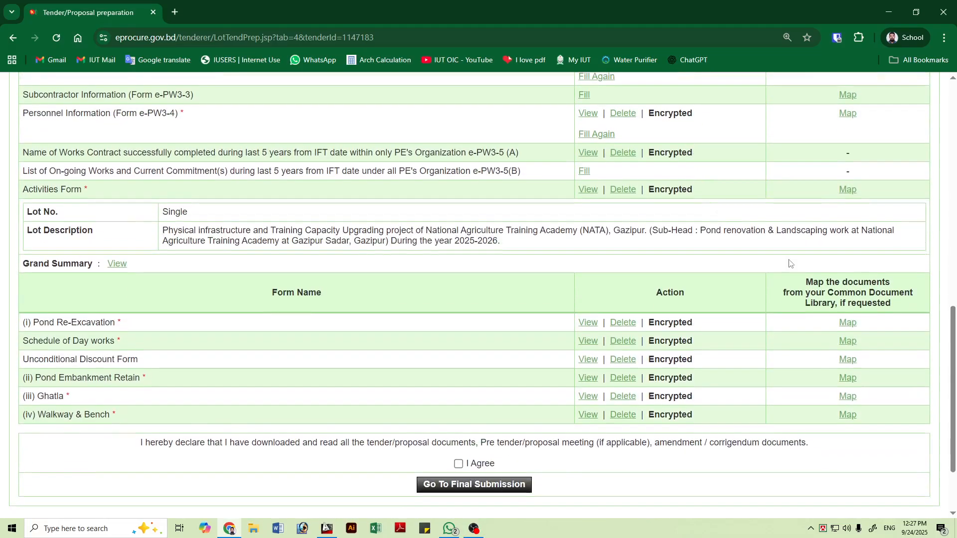
pyautogui.scroll(2, 790, 258)
pyautogui.scroll(2, 808, 201)
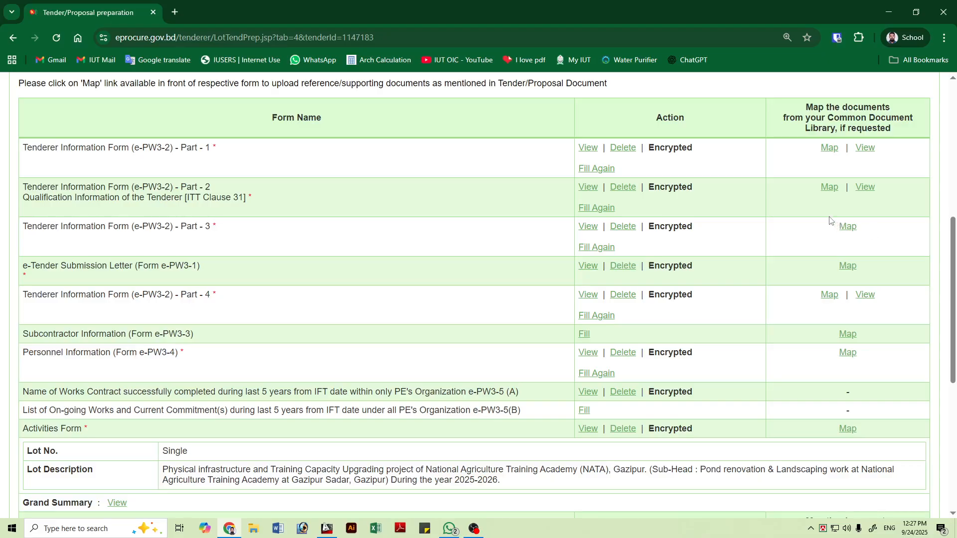
pyautogui.scroll(-3, 776, 218)
pyautogui.scroll(-1, 776, 217)
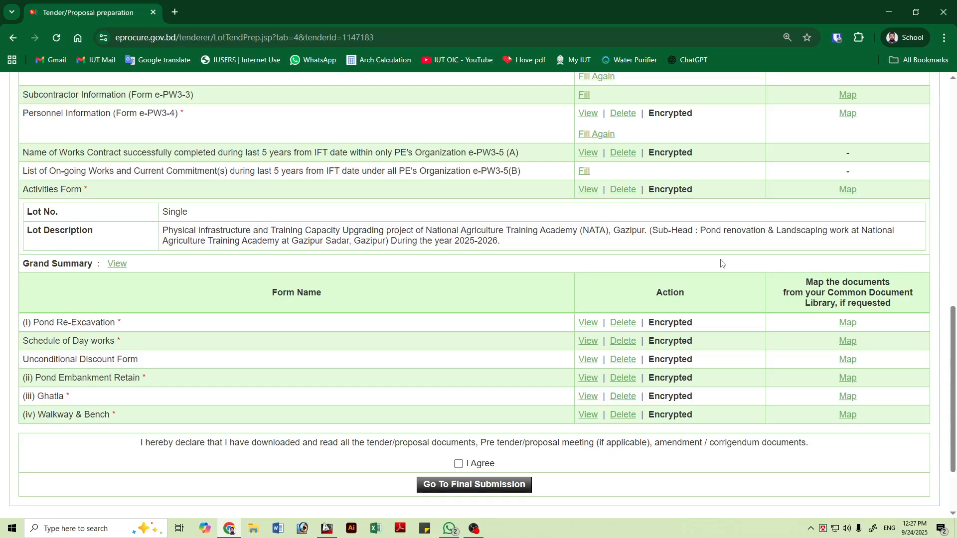
pyautogui.scroll(-1, 721, 263)
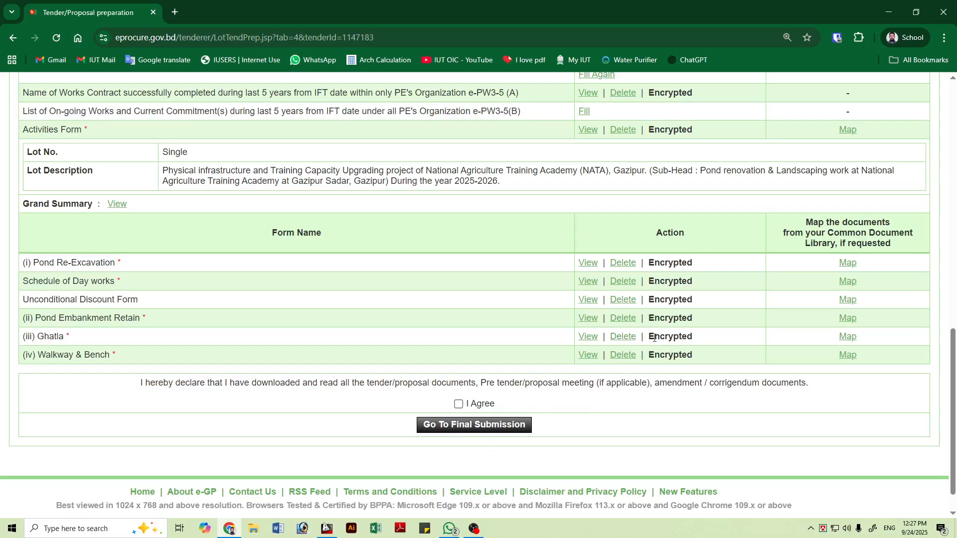
pyautogui.scroll(1, 727, 317)
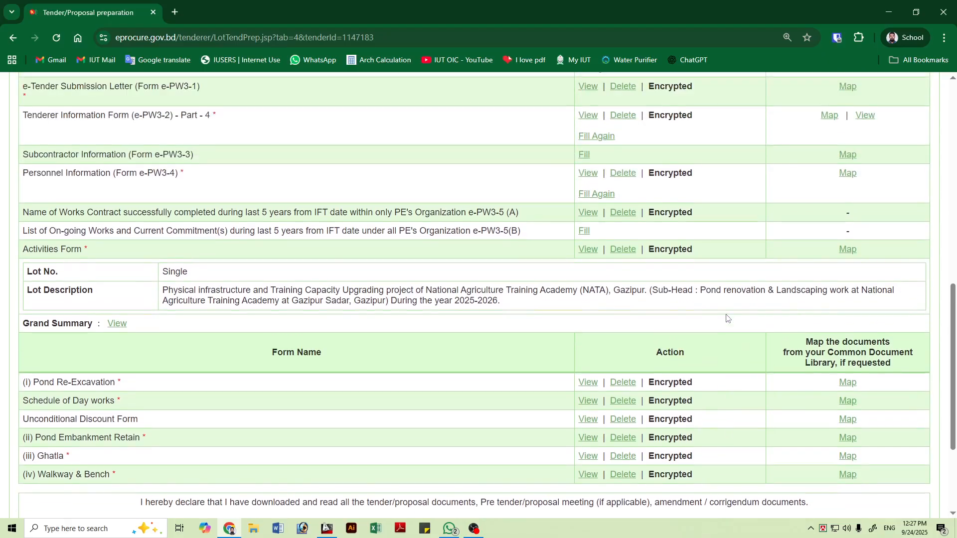
pyautogui.scroll(-1, 470, 416)
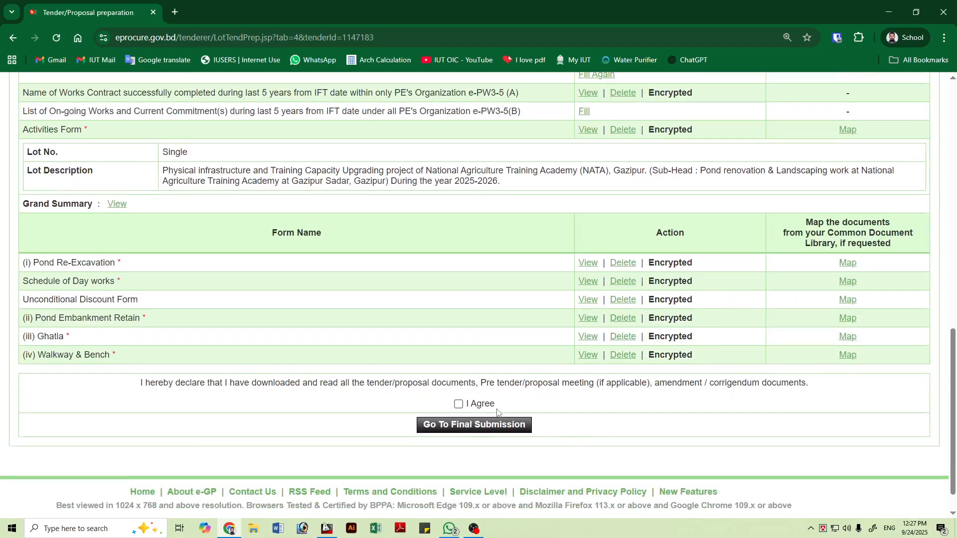
pyautogui.scroll(2, 815, 310)
pyautogui.scroll(2, 815, 309)
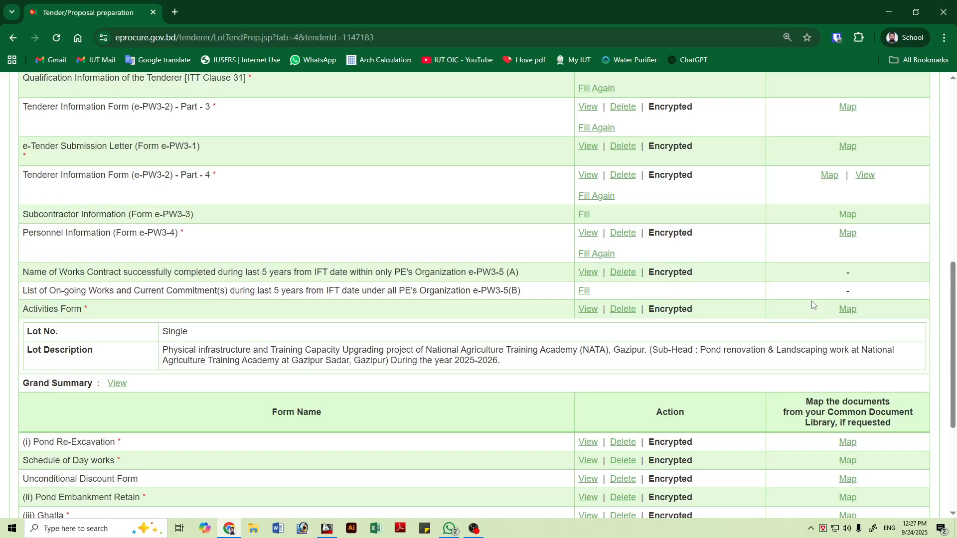
pyautogui.scroll(-3, 814, 304)
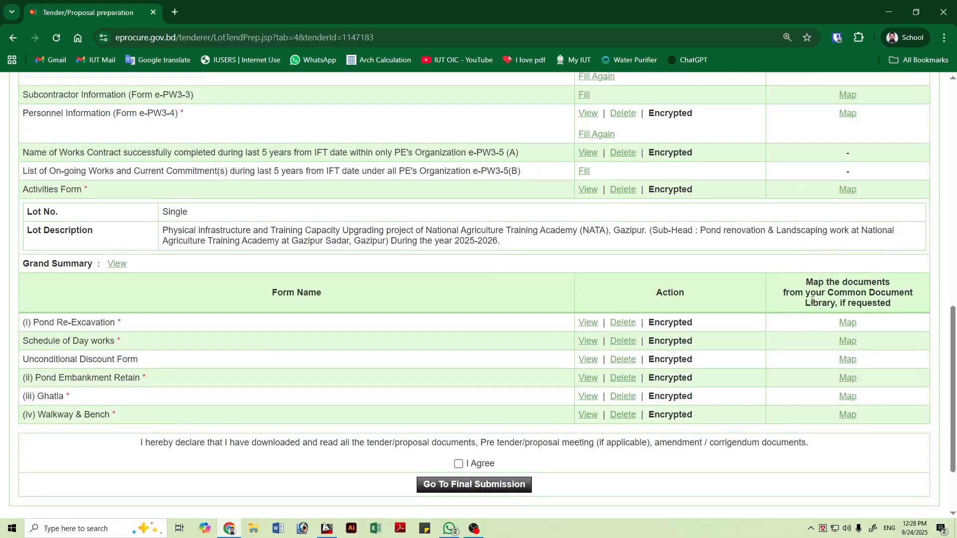
# Agree to the declaration on having read all tender documents and proceed to final submission.
pyautogui.scroll(-2, 813, 302)
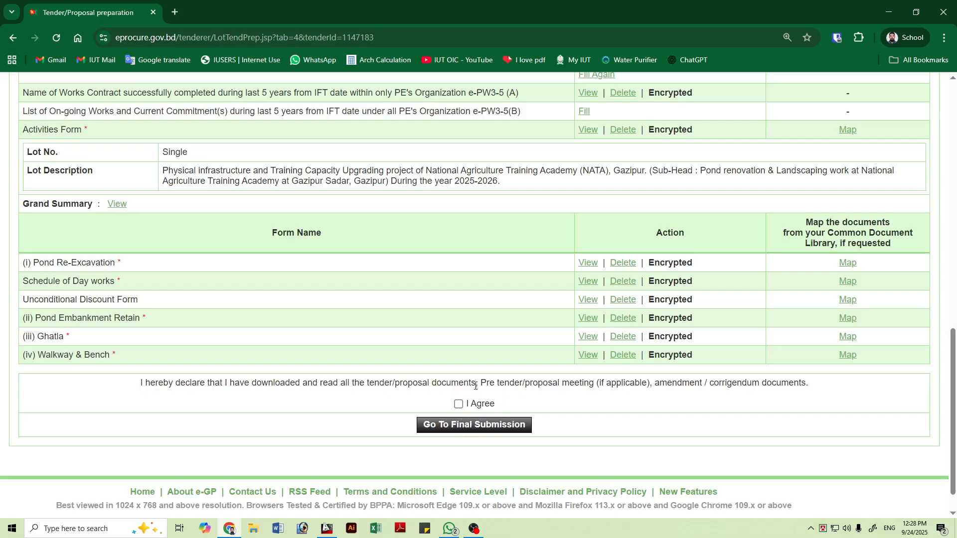
pyautogui.scroll(-1, 479, 386)
pyautogui.click(459, 370)
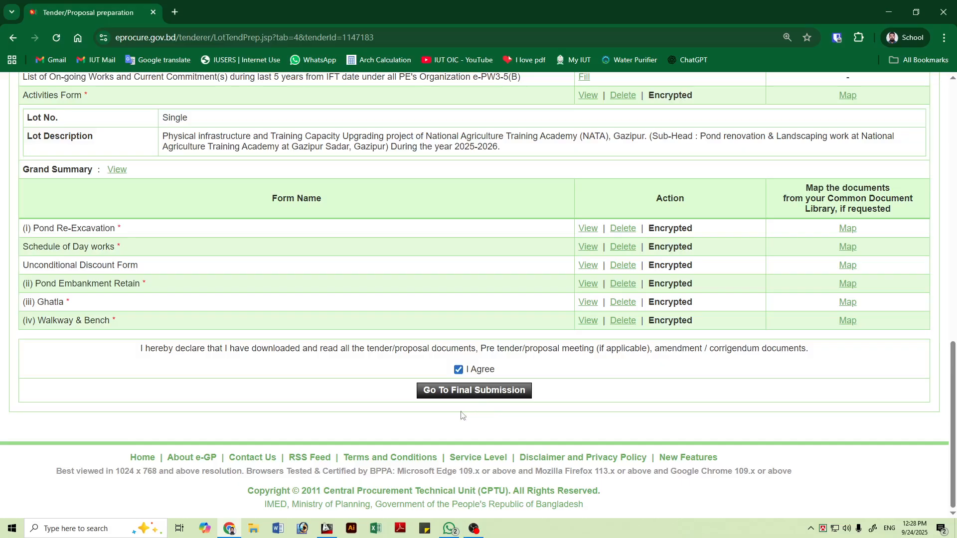
pyautogui.click(489, 395)
# Check the filled, mandatory and buyer-hash encryption status of each form in the submission details, including Subcontractor Information and Unconditional Discount Form.
pyautogui.scroll(-5, 611, 335)
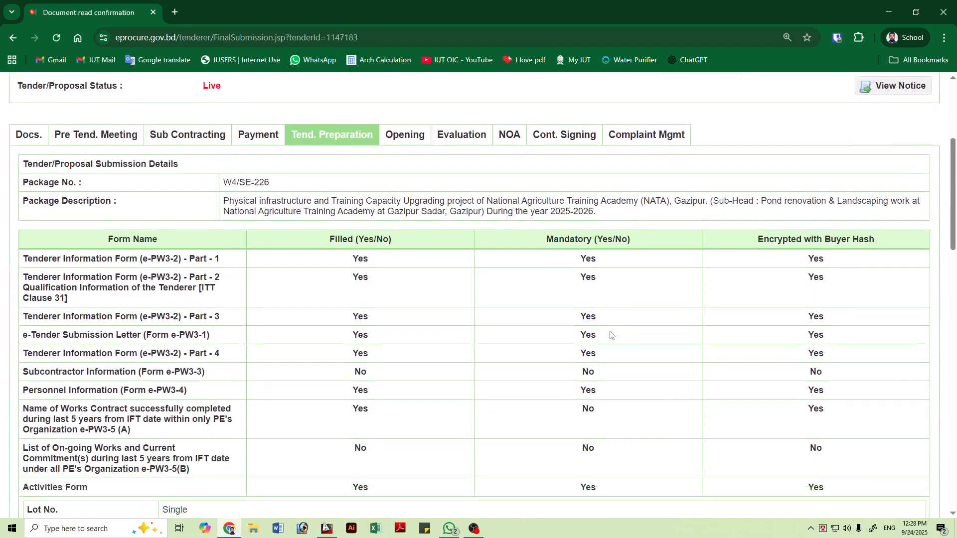
pyautogui.scroll(-1, 389, 332)
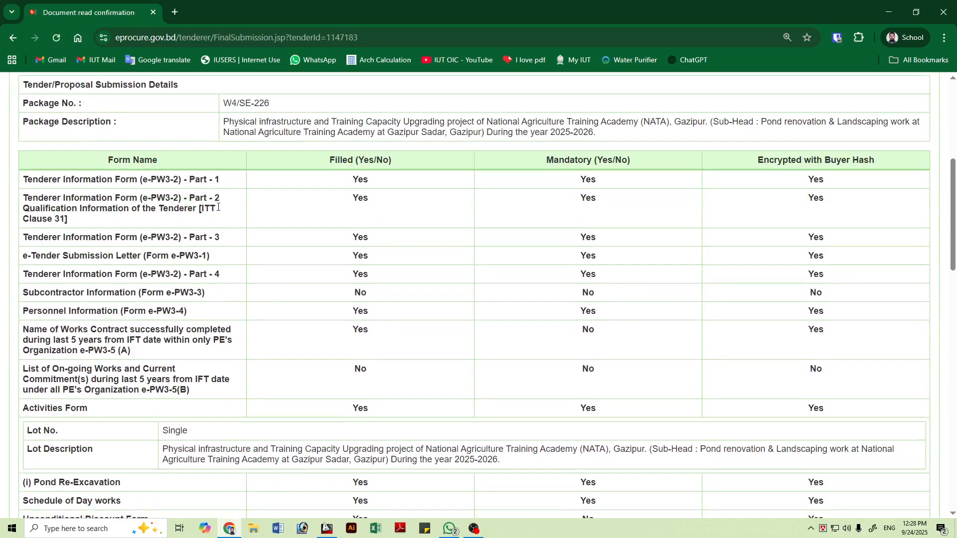
pyautogui.moveTo(22, 179); pyautogui.dragTo(231, 274)
pyautogui.click(404, 222)
pyautogui.doubleClick(593, 293)
pyautogui.scroll(-2, 363, 293)
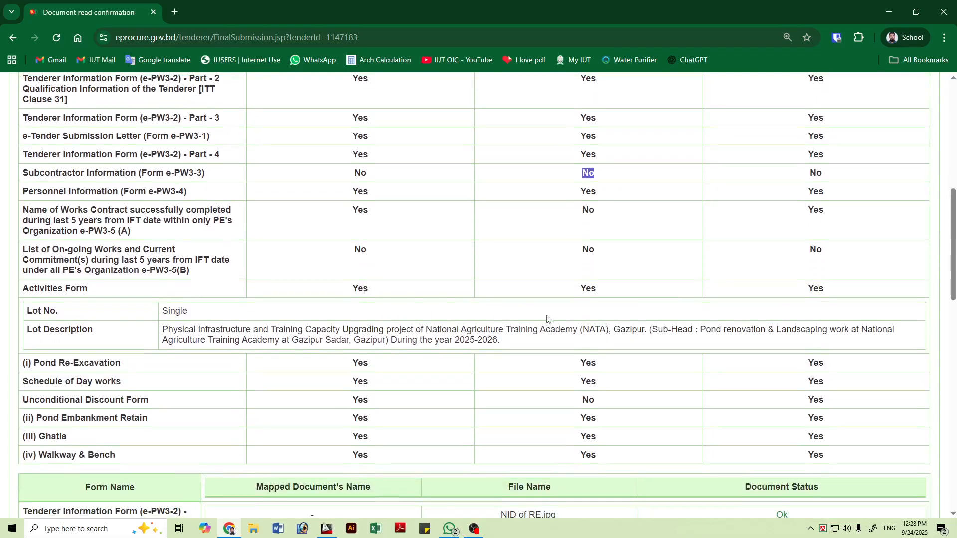
pyautogui.scroll(-2, 547, 318)
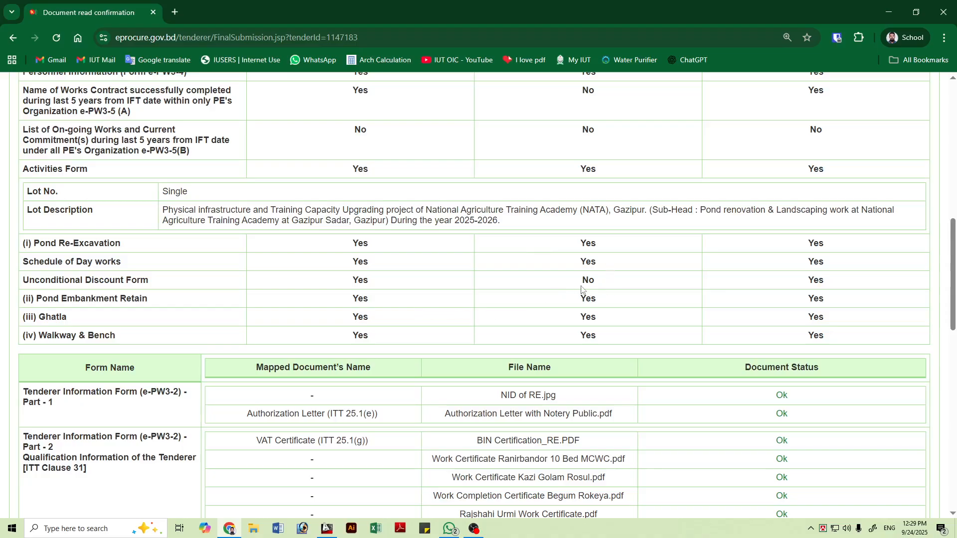
pyautogui.moveTo(597, 282); pyautogui.dragTo(582, 281)
# Review the file names and document status of the documents mapped to the Tenderer Information forms.
pyautogui.scroll(-3, 707, 286)
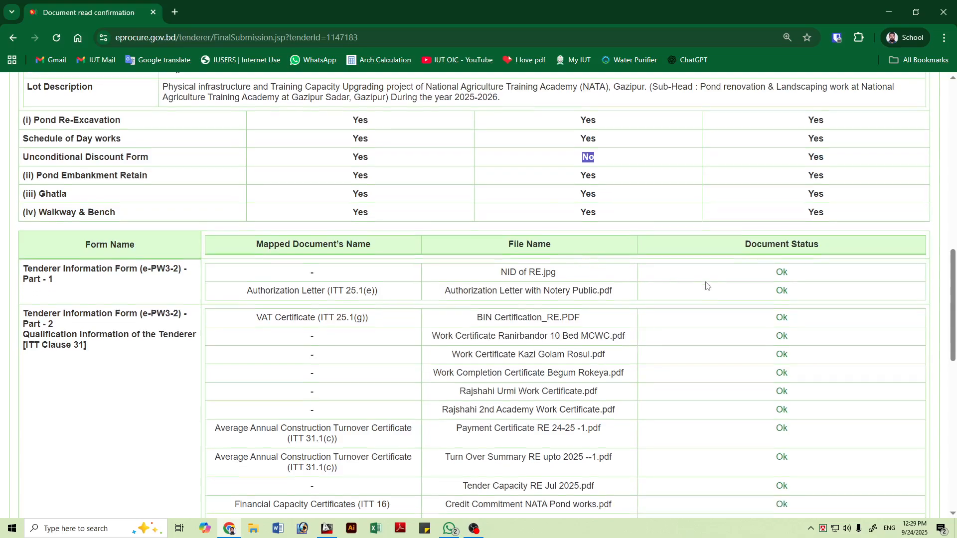
pyautogui.scroll(-3, 754, 248)
pyautogui.scroll(-5, 793, 291)
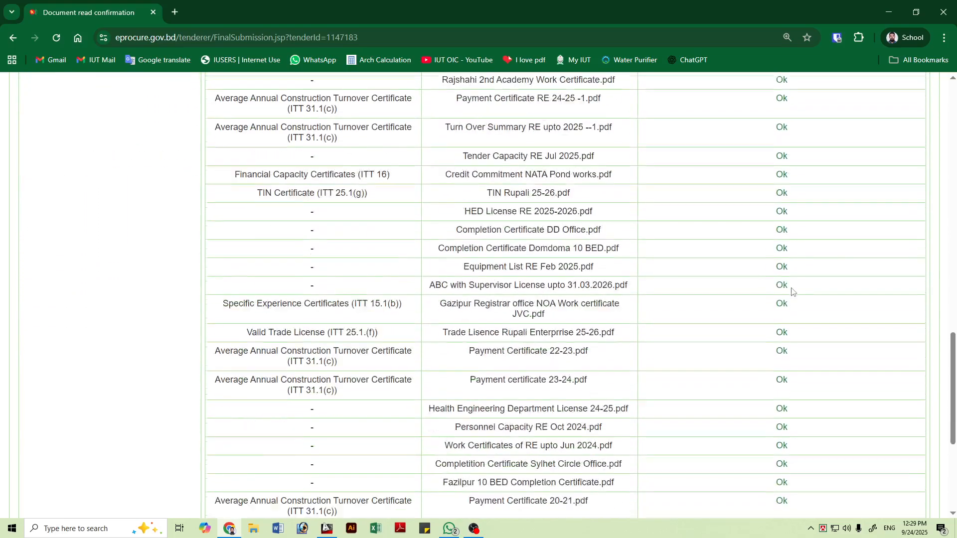
pyautogui.scroll(-5, 793, 292)
pyautogui.scroll(9, 793, 291)
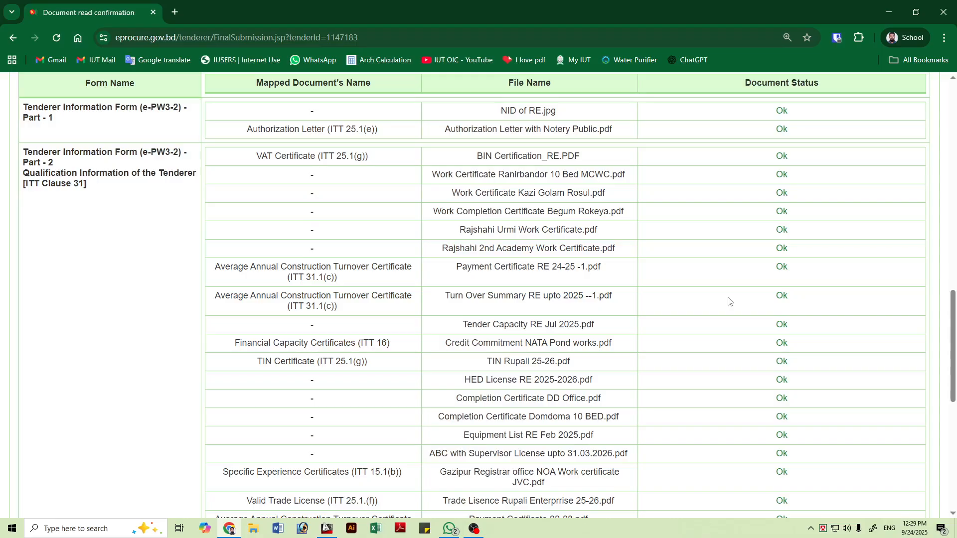
# Recheck the document status of every mapped file, from Tenderer Information Form Part - 1 through the Work Plan of Part - 4.
pyautogui.scroll(-3, 728, 302)
pyautogui.scroll(3, 728, 301)
pyautogui.scroll(-8, 793, 302)
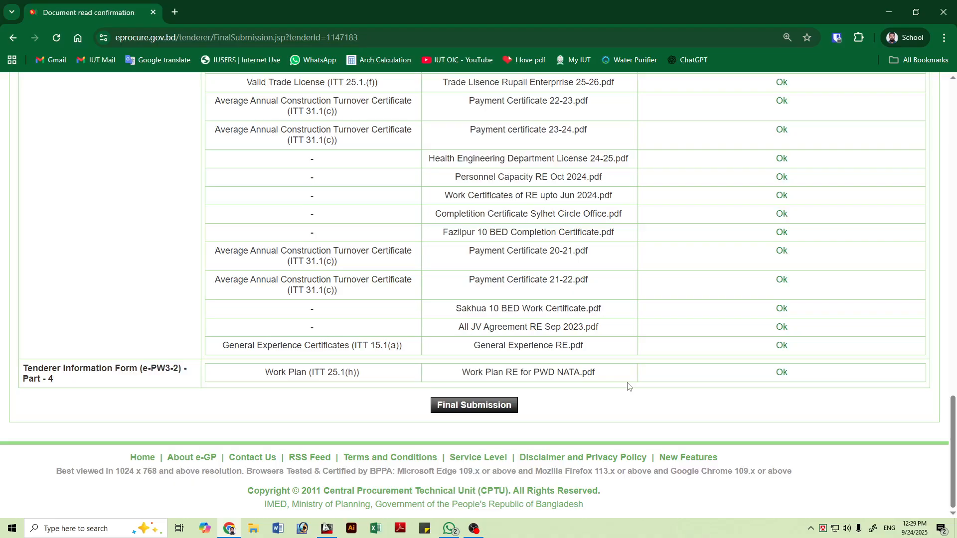
pyautogui.scroll(8, 627, 386)
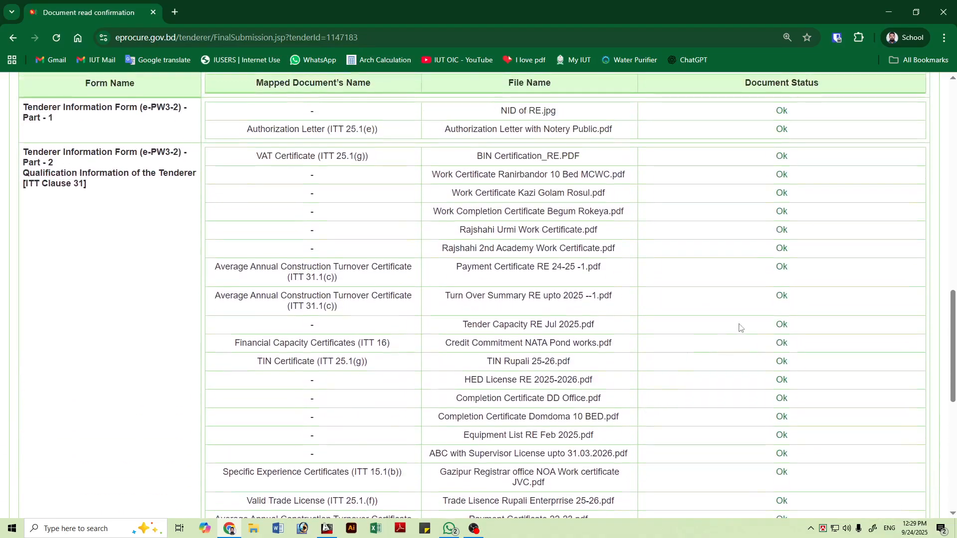
pyautogui.scroll(1, 740, 328)
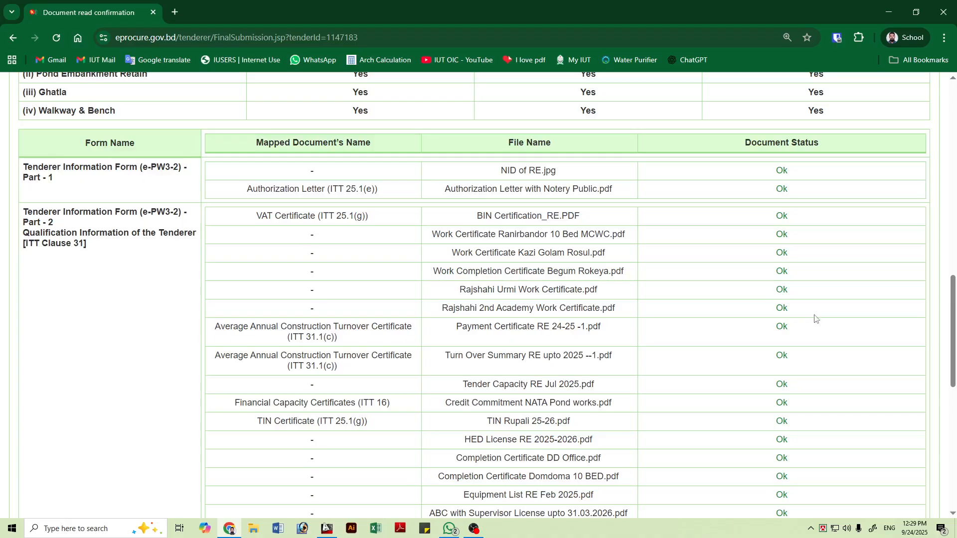
# Carry out the final submission of the tender from the end of the mapped documents list.
pyautogui.scroll(-7, 815, 319)
pyautogui.scroll(-3, 815, 320)
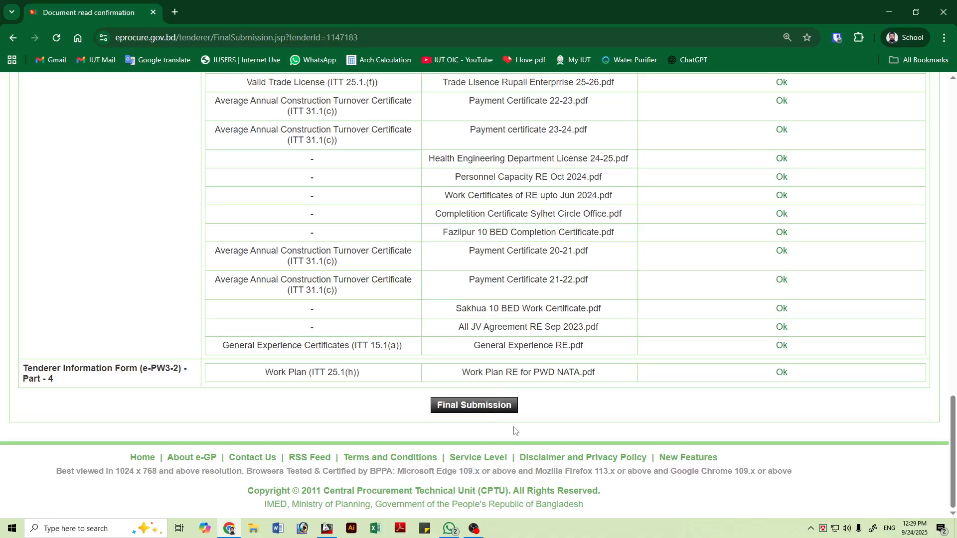
pyautogui.click(478, 411)
# Examine the submission receipt for each form's filled status and the e-Signature / Hash of forms and mapped documents, down to the mega hash.
pyautogui.scroll(-6, 569, 367)
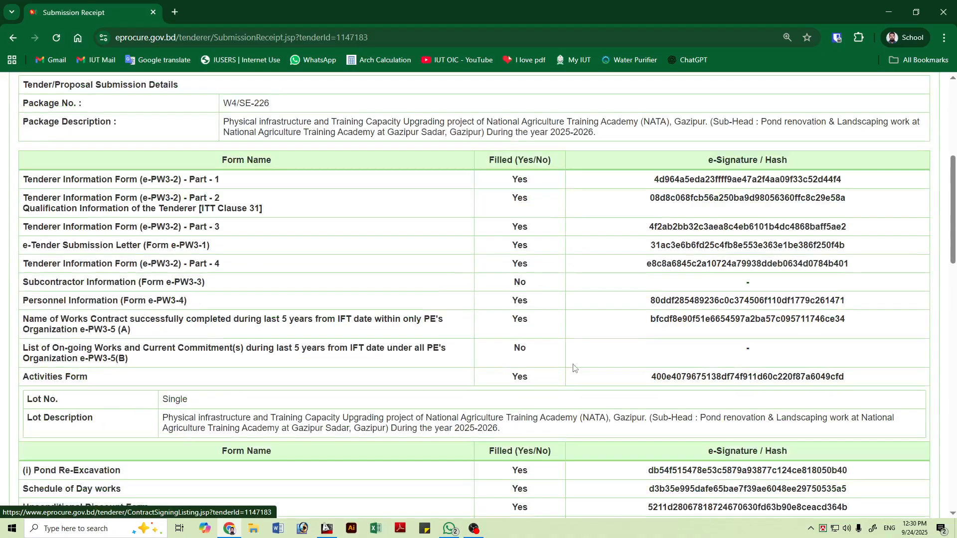
pyautogui.scroll(-5, 573, 368)
pyautogui.scroll(-8, 574, 368)
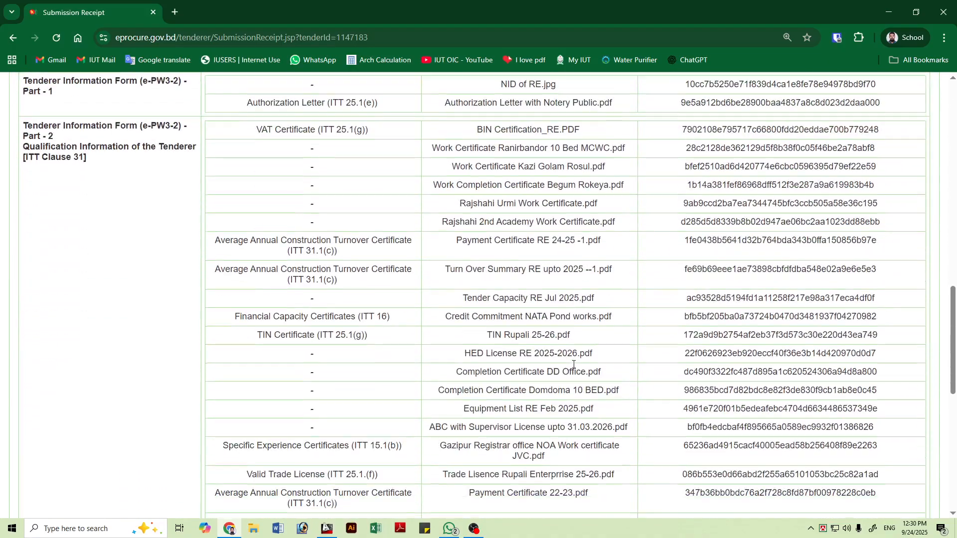
pyautogui.scroll(10, 568, 334)
pyautogui.scroll(3, 569, 334)
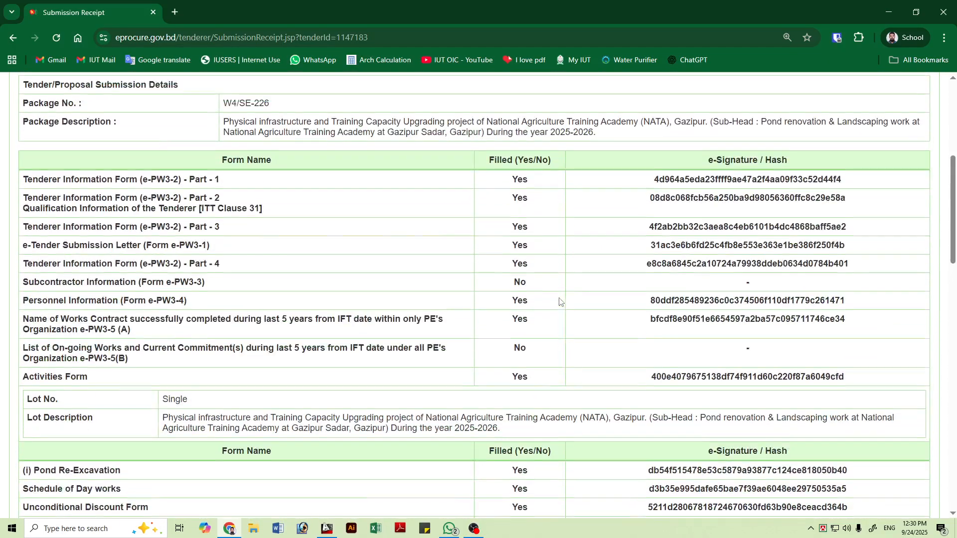
pyautogui.scroll(-15, 567, 319)
pyautogui.scroll(-2, 566, 305)
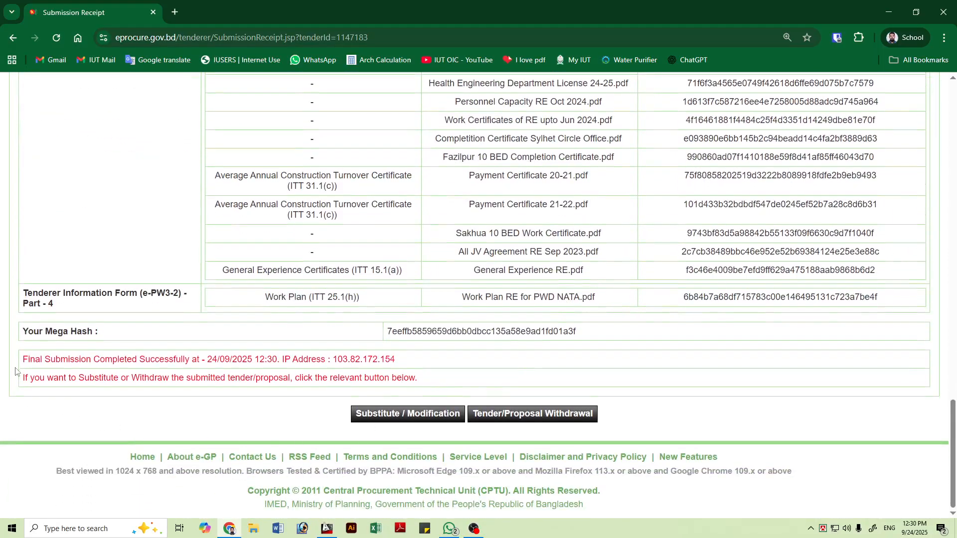
# Highlight the final submission status and time below the mega hash, and look over the mapped documents' hashes above it.
pyautogui.moveTo(22, 360); pyautogui.dragTo(285, 365)
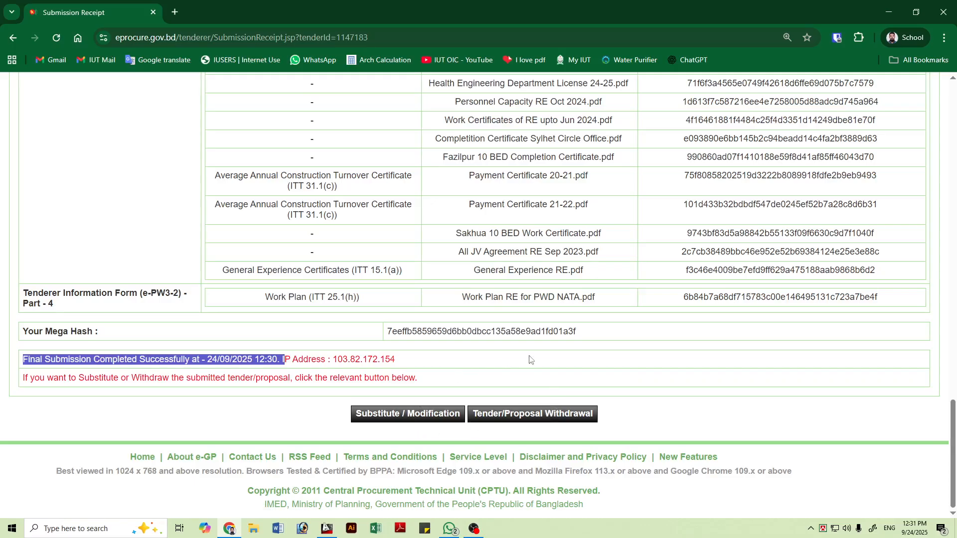
pyautogui.scroll(5, 530, 359)
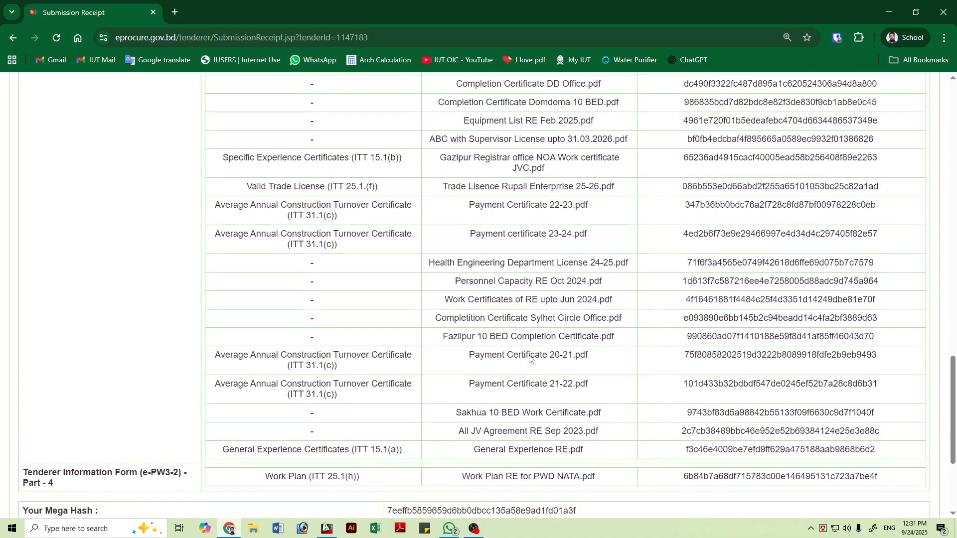
pyautogui.scroll(-4, 529, 356)
pyautogui.scroll(-1, 529, 356)
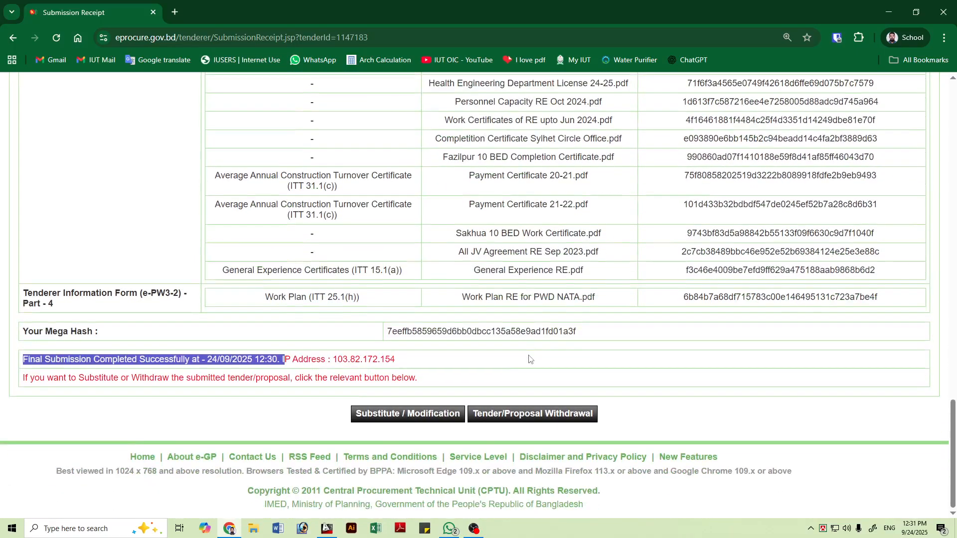